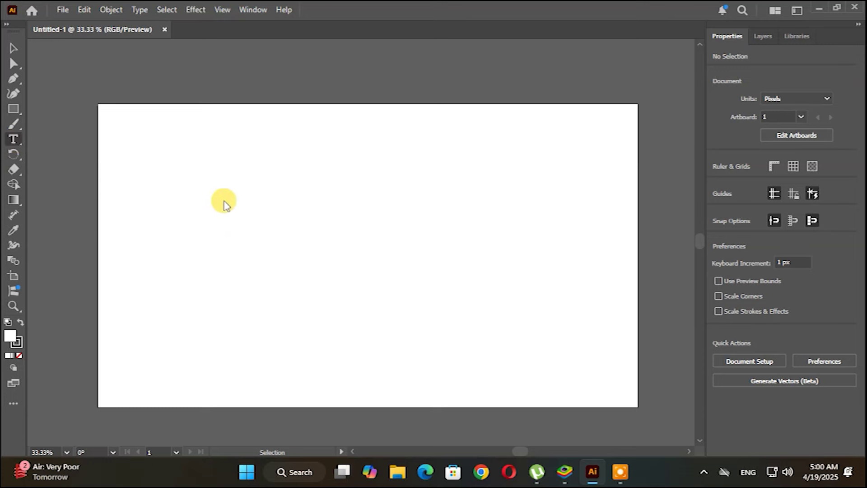
- Add the letter B as text on the artboard and scale it proportionally to about 236 × 473 px
click(291, 224)
click(283, 269)
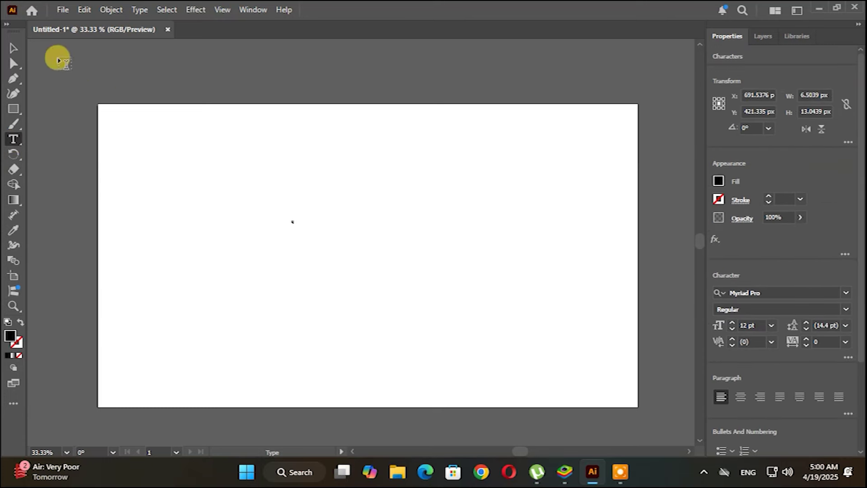
click(13, 47)
drag(297, 227, 364, 351)
drag(339, 294, 311, 278)
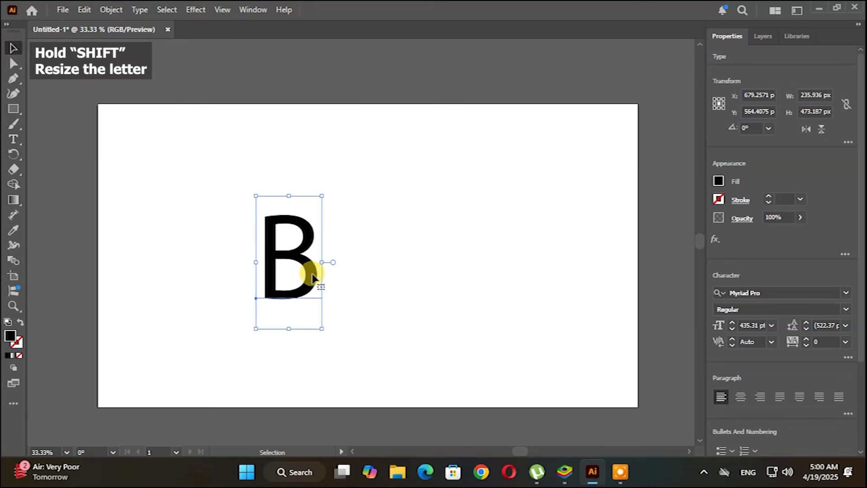
- Change the letter's font to Franklin Gothic Medium
click(844, 298)
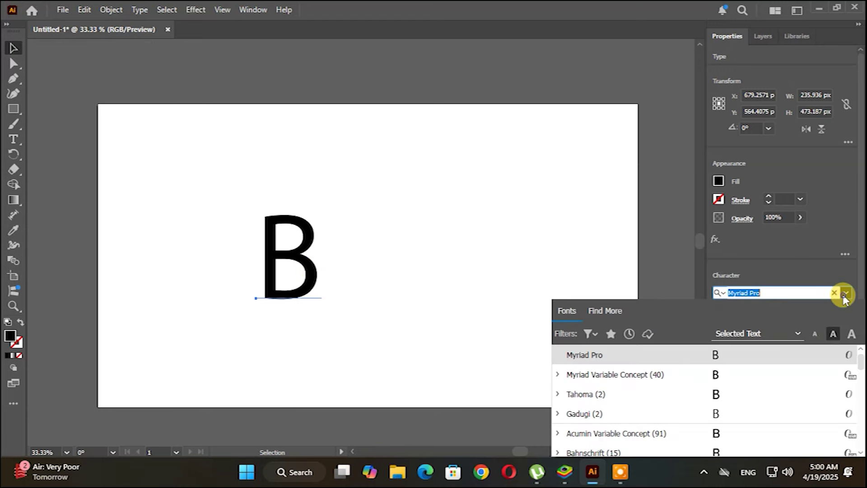
scroll(686, 400, up, 2)
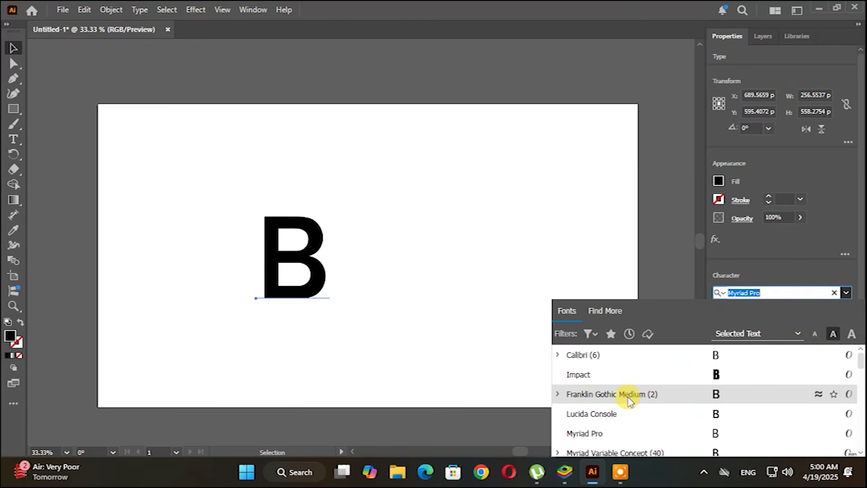
click(694, 401)
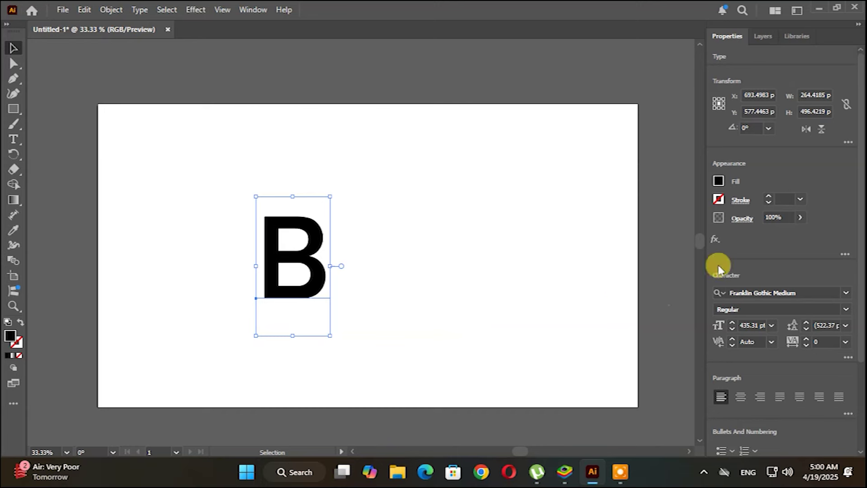
- Convert the B to outlines and thicken it with a 30 pt black stroke
right_click(273, 218)
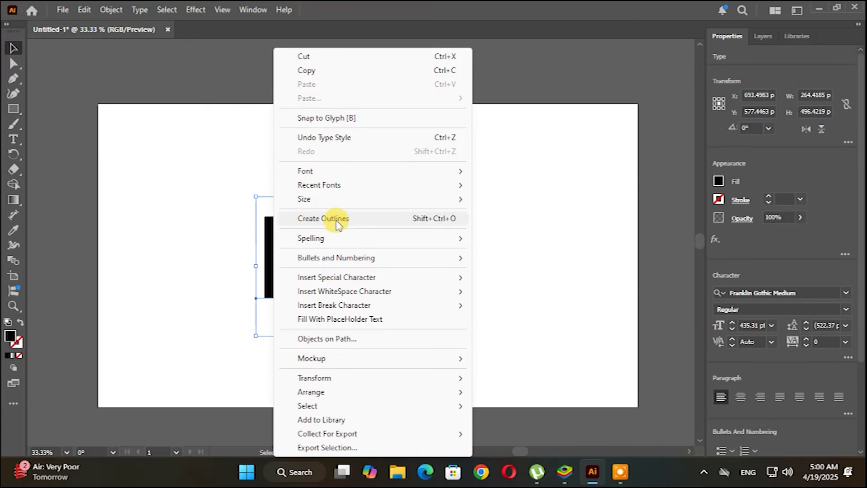
click(338, 224)
text(30)
key(Return)
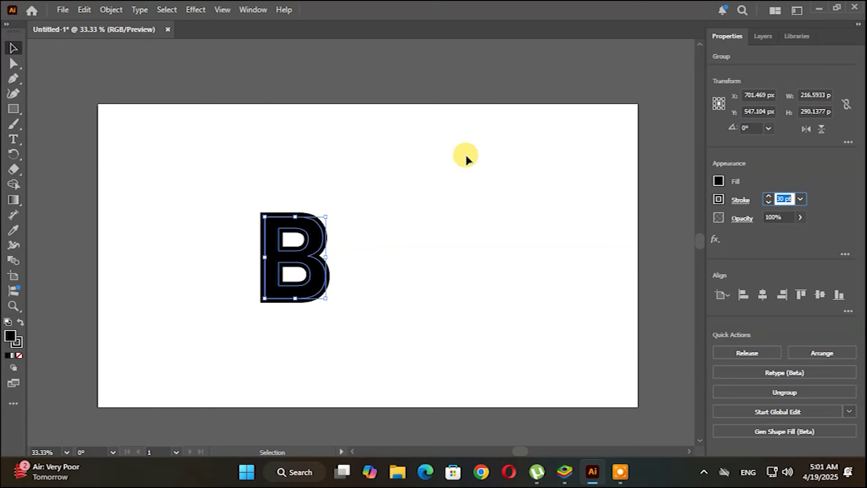
click(467, 159)
- Move the outlined B closer to the artboard's centre and expand its fill and stroke
drag(317, 276, 365, 268)
click(113, 10)
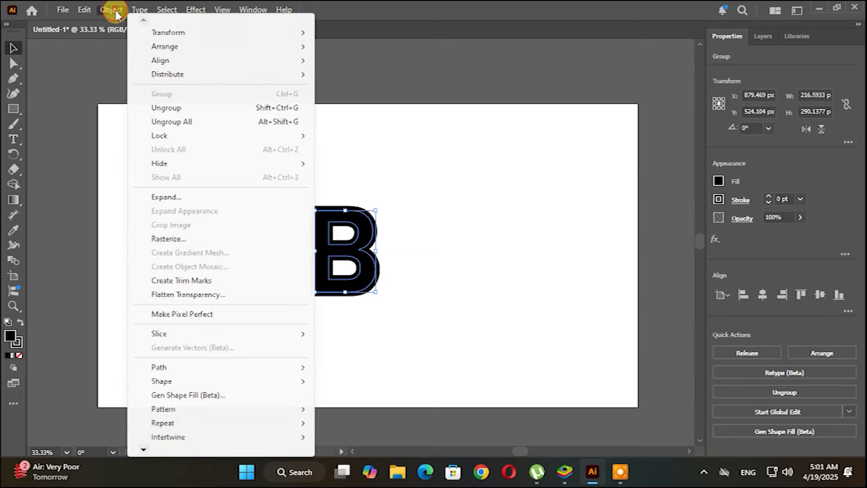
click(161, 197)
click(417, 309)
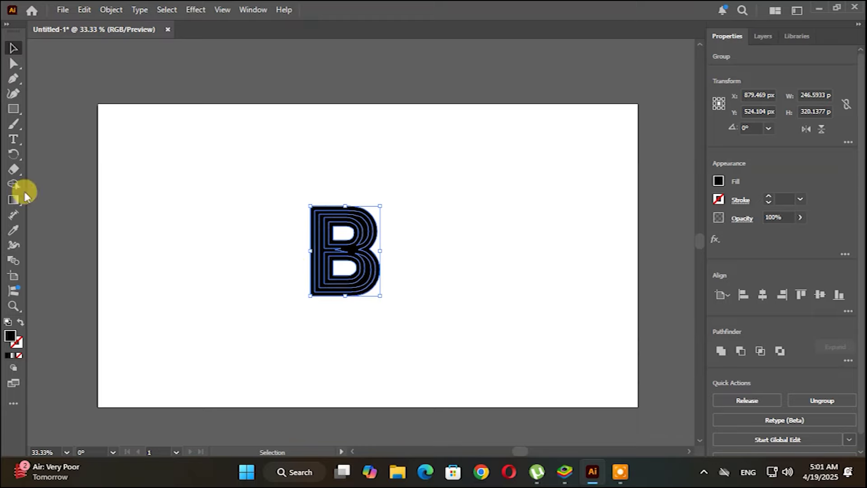
- Merge all the expanded parts of the B into one shape with the Shape Builder tool
click(13, 185)
scroll(325, 209, up, 3)
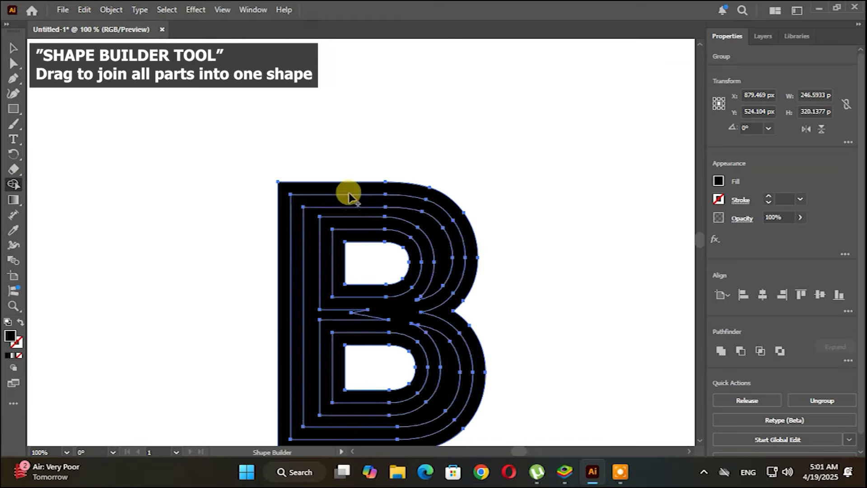
drag(353, 212, 377, 300)
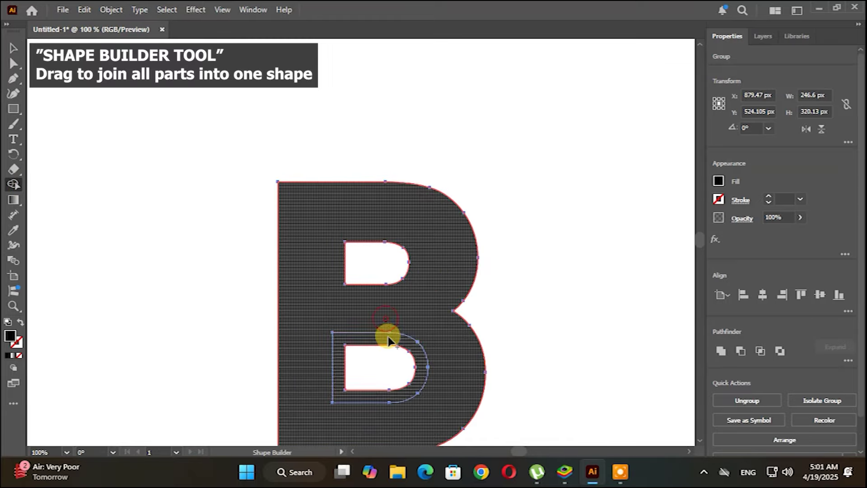
scroll(410, 313, down, 3)
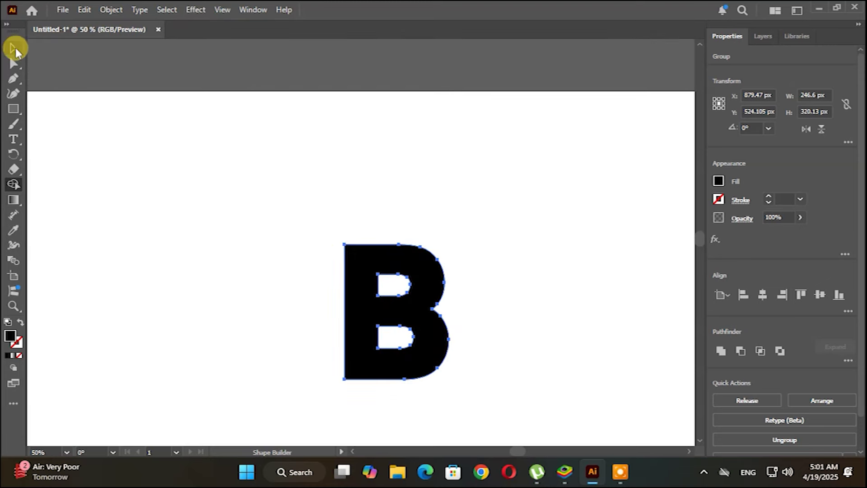
click(15, 47)
click(286, 223)
- Draw a 176 × 176 px square over the middle of the B's stem, spanning from the upper counter's top to the lower counter's bottom
drag(287, 225, 266, 175)
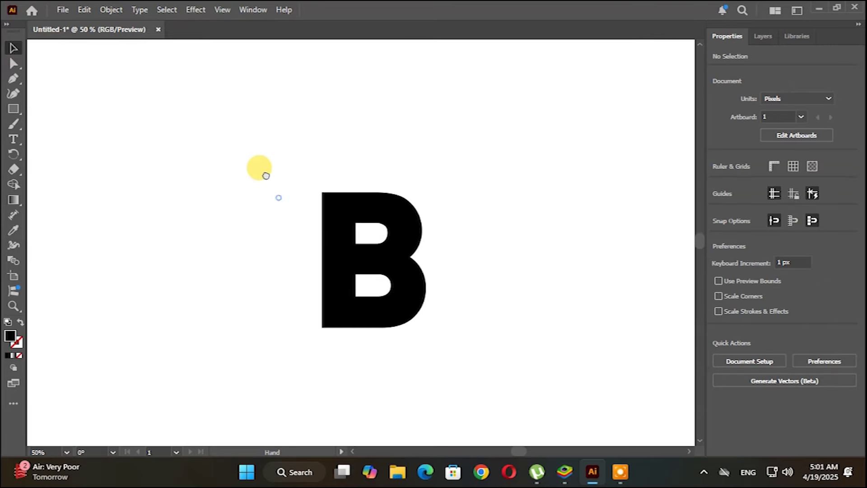
click(14, 109)
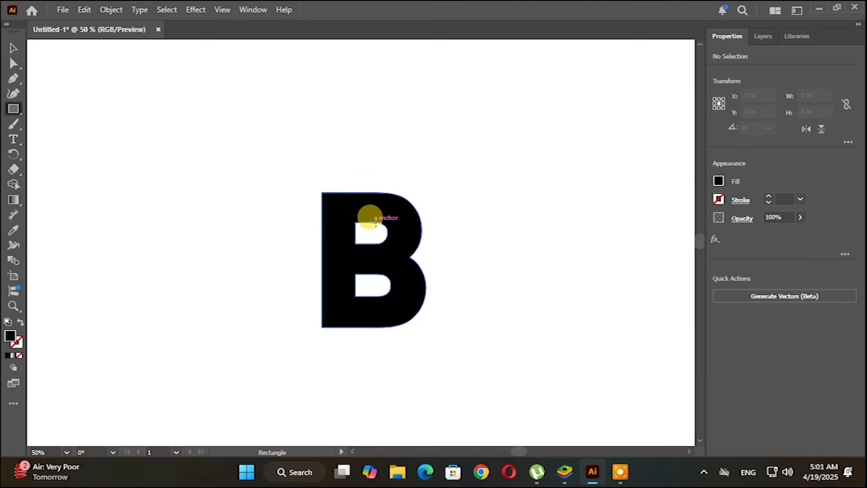
mouse_move(375, 221)
mouse_down()
mouse_move(321, 262)
mouse_move(294, 290)
mouse_move(302, 296)
mouse_up()
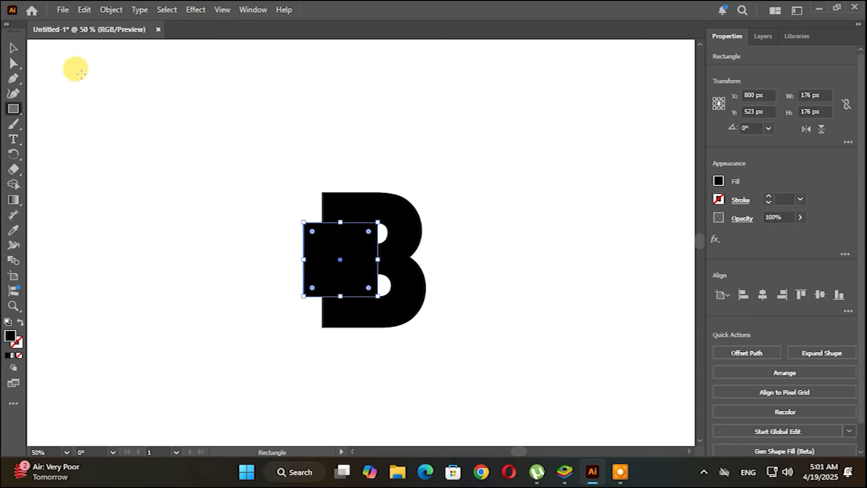
click(13, 48)
click(257, 152)
- Remove the square and the part of the B's stem beneath it with the Shape Builder tool
drag(418, 334, 339, 286)
click(13, 183)
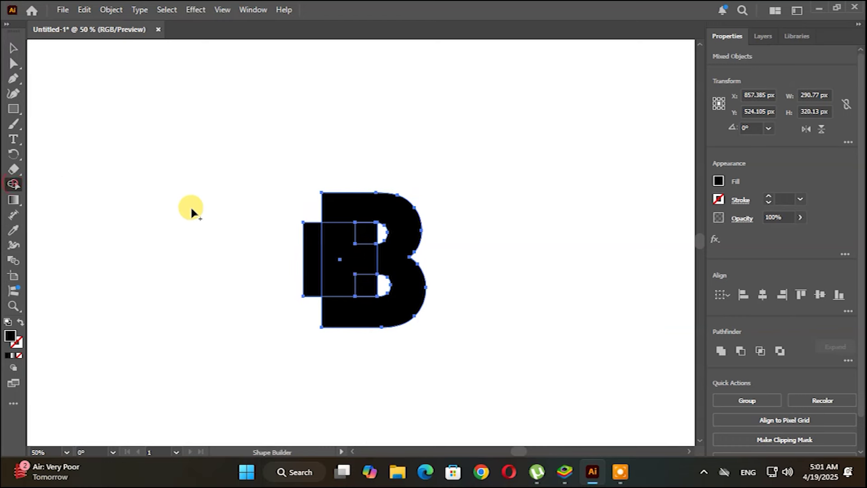
mouse_move(262, 232)
mouse_down()
mouse_move(347, 235)
mouse_move(365, 243)
mouse_move(362, 289)
mouse_up()
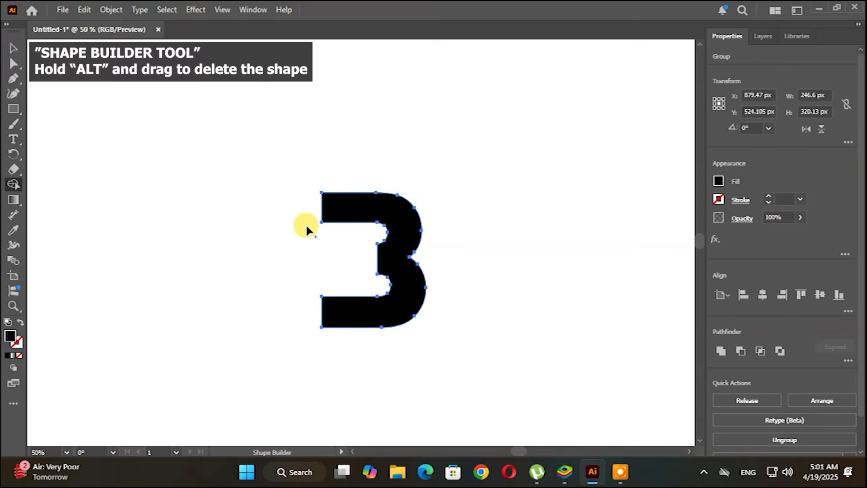
click(13, 48)
click(77, 65)
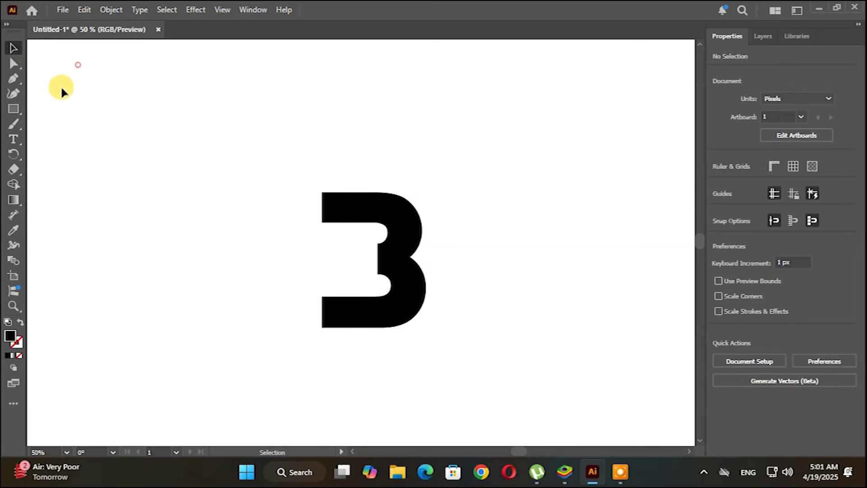
- Draw a 129 × 71 px rectangle covering the B's upper arm
click(13, 108)
scroll(352, 224, up, 1)
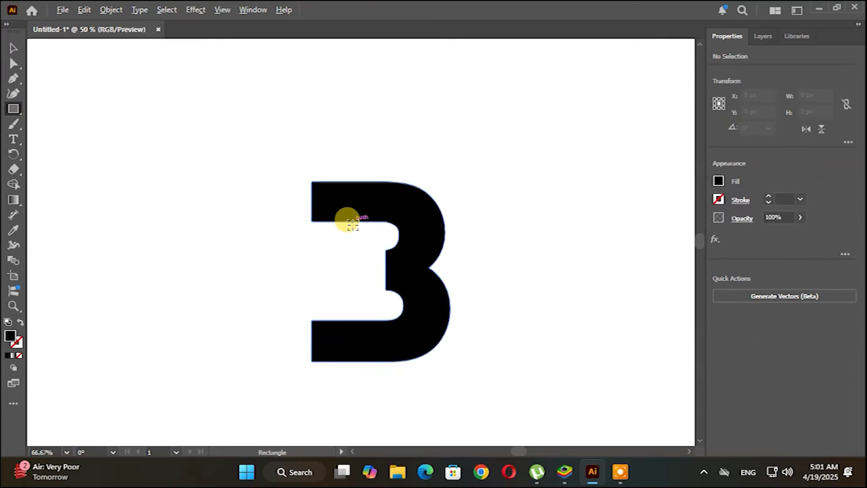
scroll(352, 224, up, 1)
drag(290, 159, 400, 220)
- Rotate the rectangle upright, place it in the opening between the B's arms, and lengthen it to 153 px
click(13, 49)
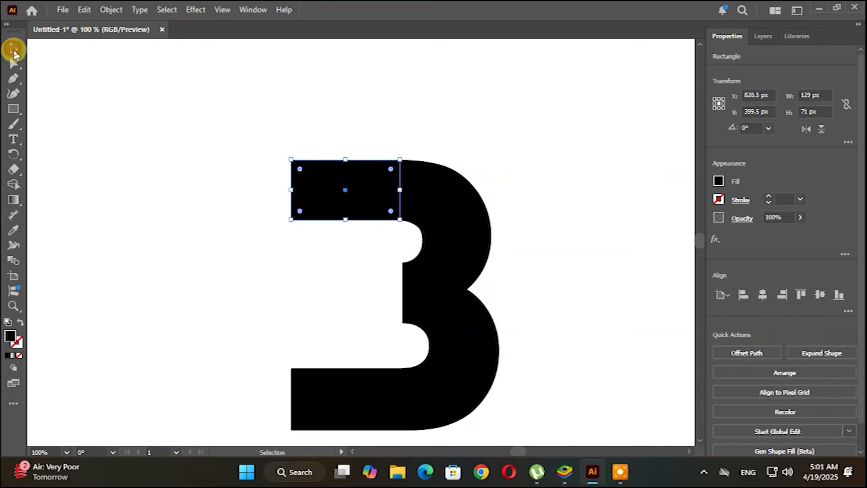
drag(325, 174, 202, 266)
drag(283, 246, 325, 300)
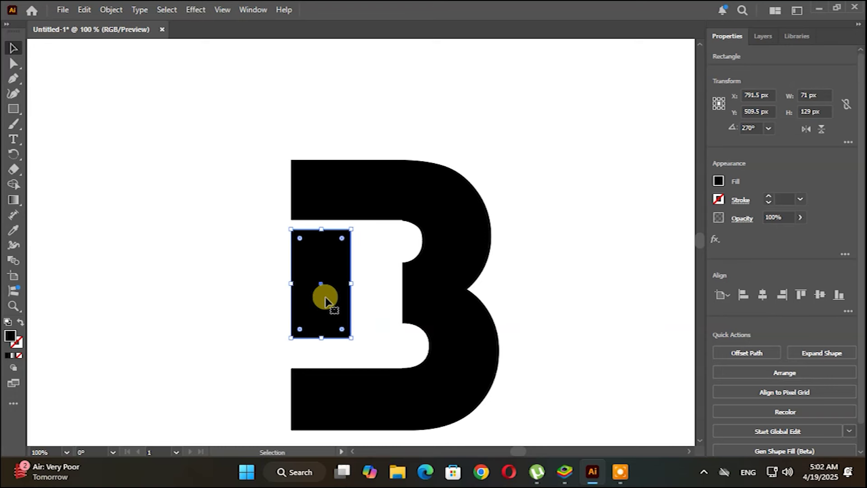
drag(324, 338, 325, 359)
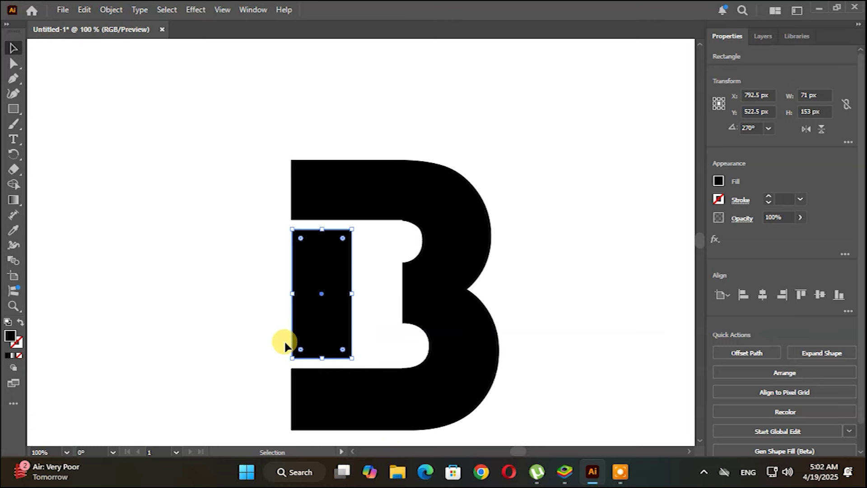
click(257, 327)
- Duplicate the upright bar, turn the copy horizontal, and centre it over the original to form a plus sign
drag(313, 319, 165, 320)
drag(205, 225, 345, 305)
click(261, 242)
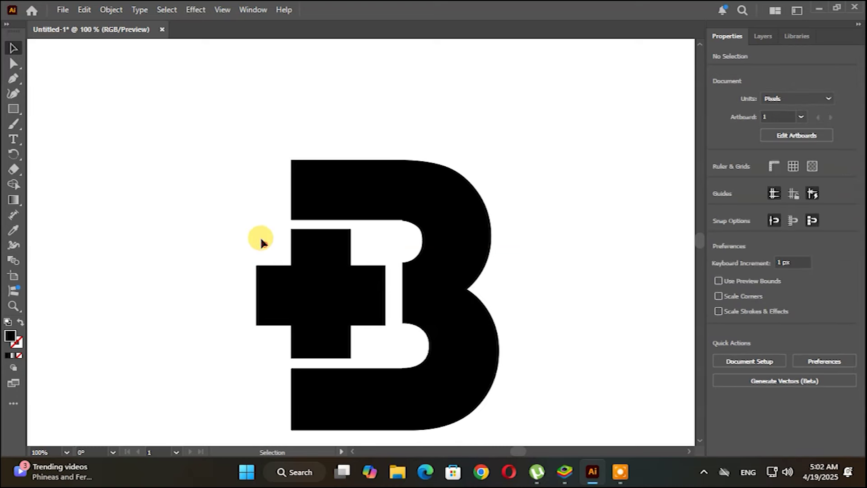
drag(268, 237, 310, 292)
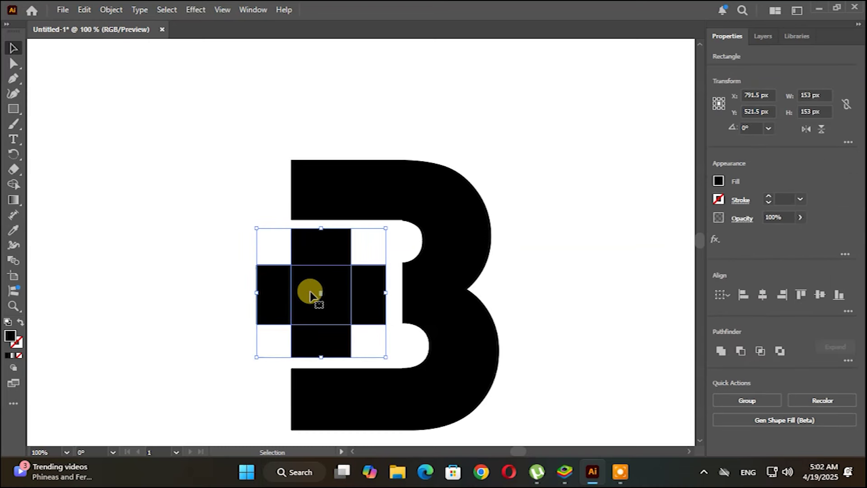
click(201, 274)
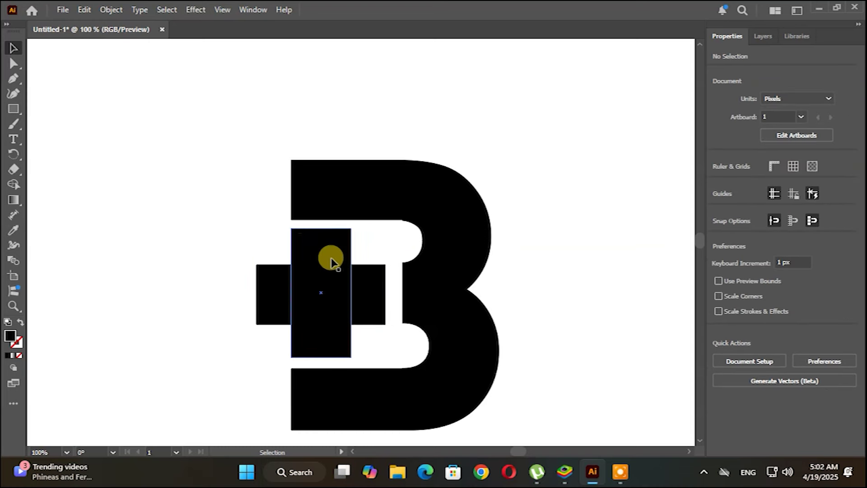
- Shift the two anchor points of the B's inner middle edge slightly toward the plus sign to narrow the gap
click(21, 69)
drag(396, 256, 409, 334)
drag(394, 252, 406, 334)
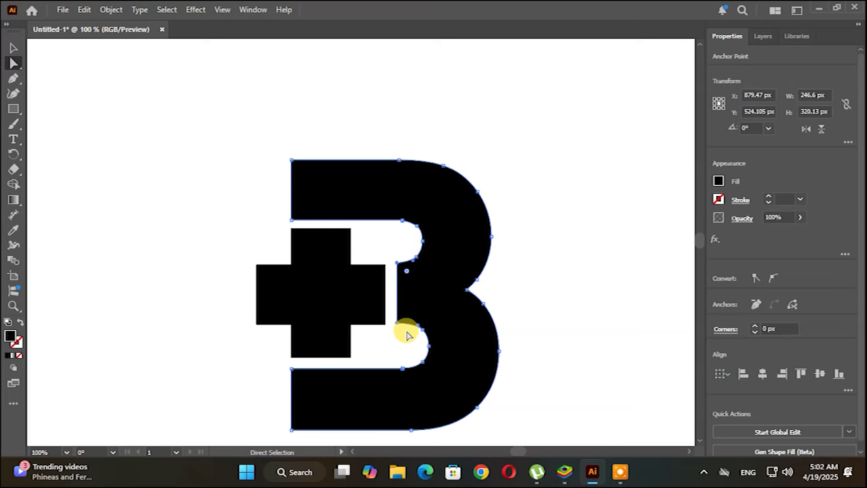
click(377, 256)
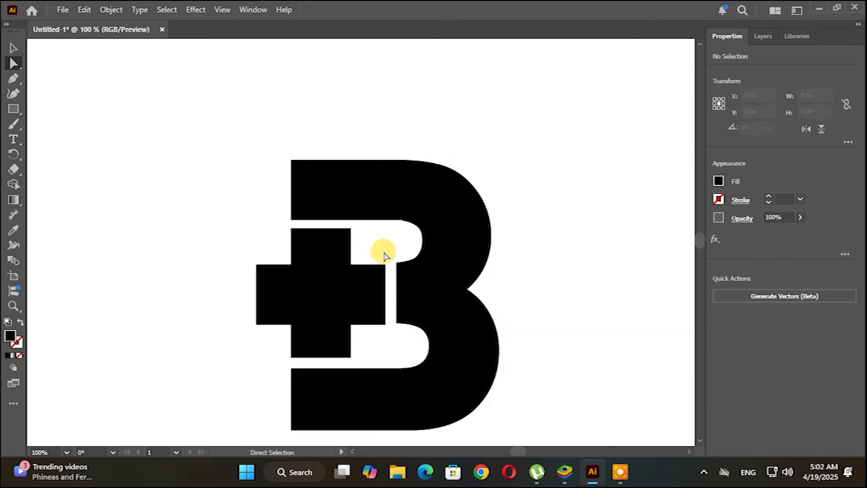
- Shorten the B's upper arm by moving its two end anchor points just past the plus sign's vertical bar
drag(280, 148, 297, 225)
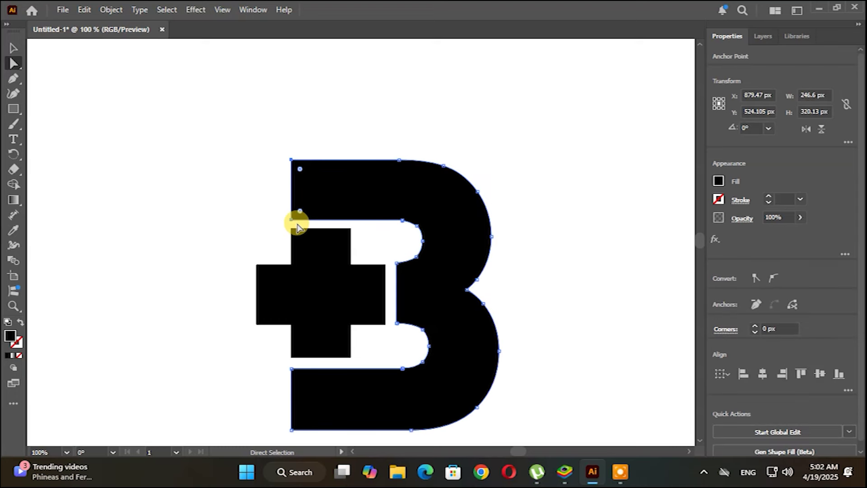
key(shift+Right)
key(shift+Right)
key(shift+Right)
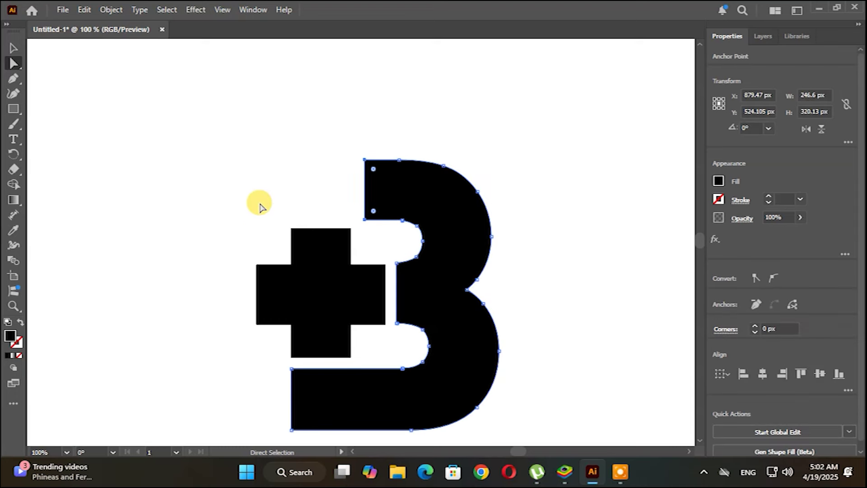
click(258, 203)
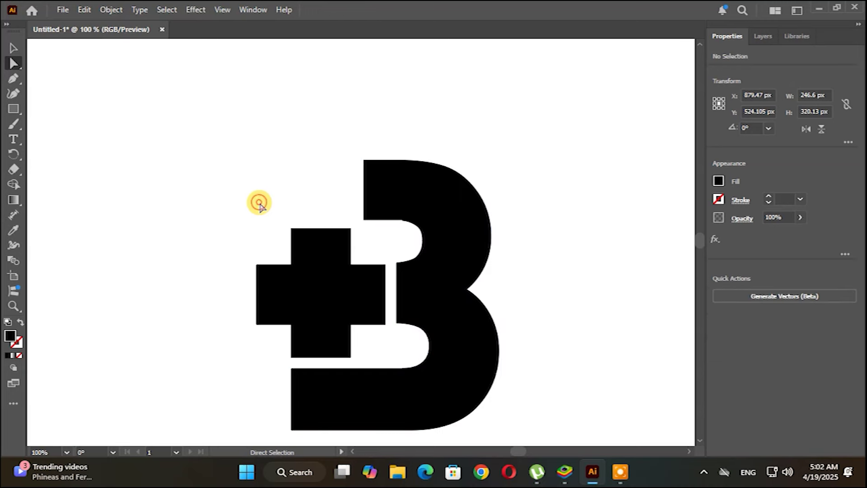
- Draw a 71 × 71 px square above the plus sign, filling the corner beside the shortened upper arm
click(13, 110)
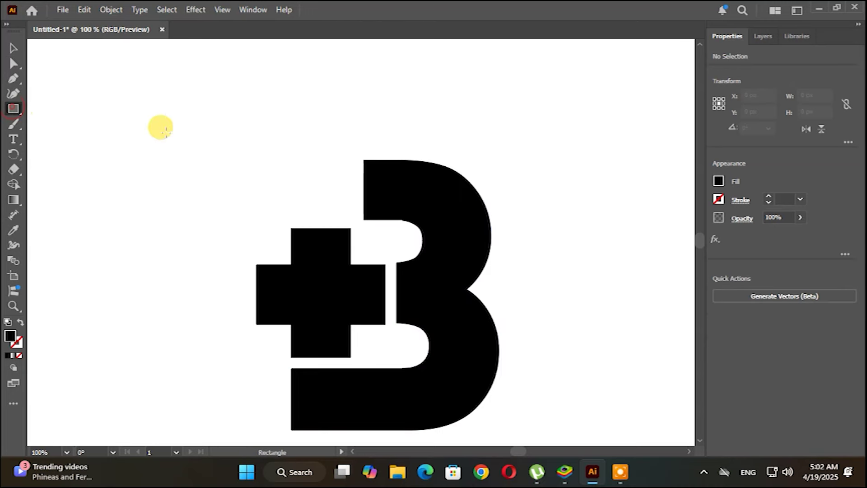
drag(351, 220, 277, 184)
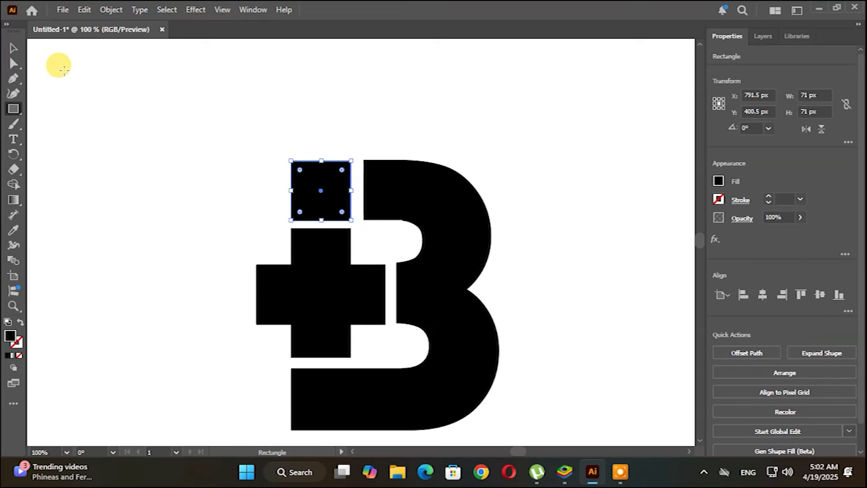
click(13, 47)
click(112, 84)
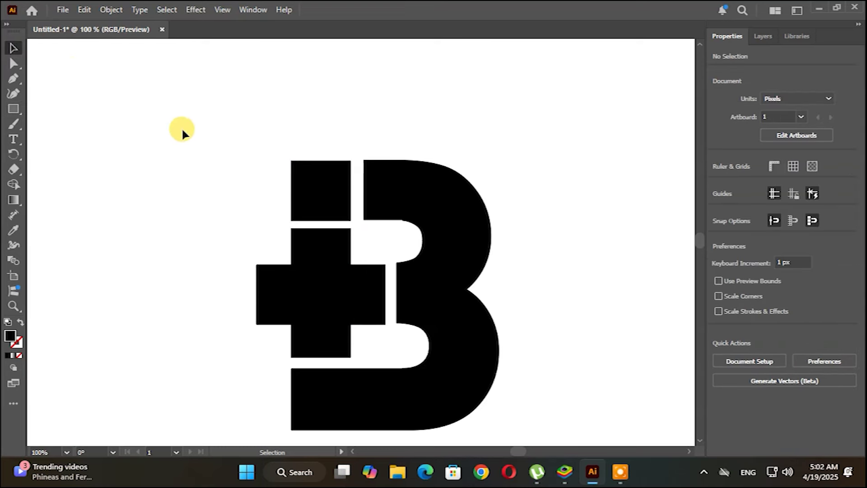
- Duplicate the square and shrink the copy to less than half size in the plus sign's upper-left notch
drag(287, 185, 236, 226)
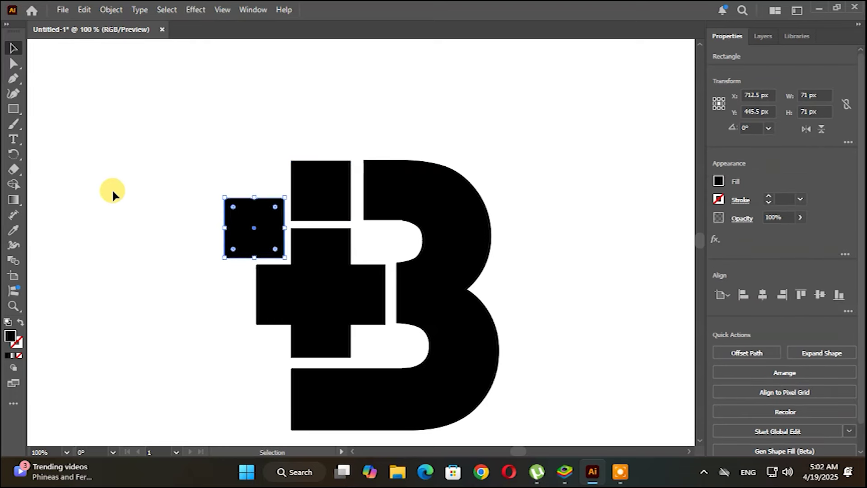
drag(224, 197, 251, 227)
click(209, 209)
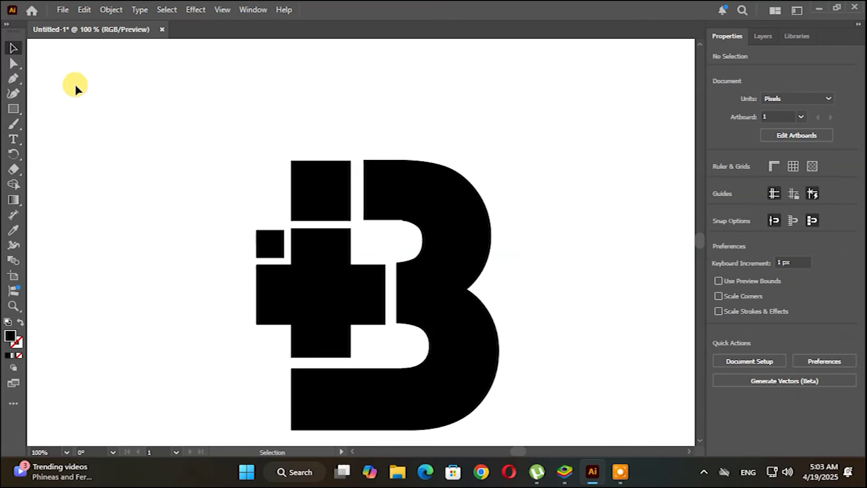
- Extend the end of the B's upper arm slightly toward the large square to narrow the gap
click(14, 64)
drag(359, 150, 371, 230)
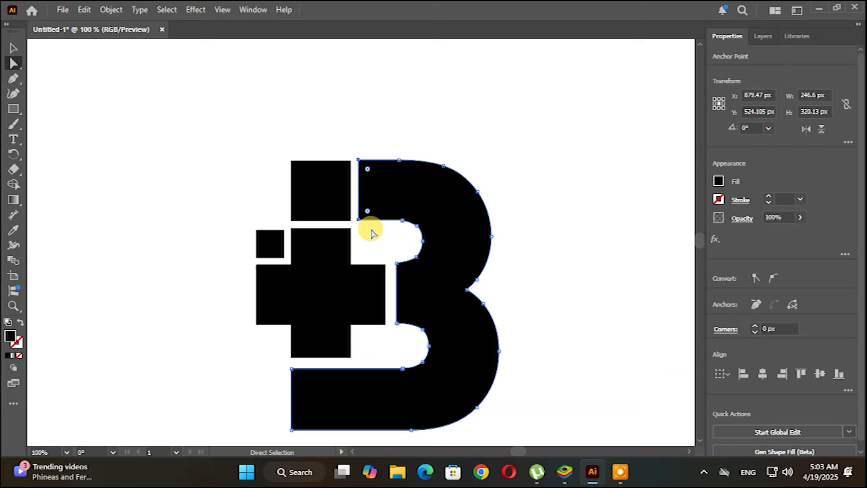
click(328, 146)
- Lengthen the plus sign's horizontal bar at both ends to 159 px and extend its vertical bar downward to 155 px
drag(389, 259, 382, 336)
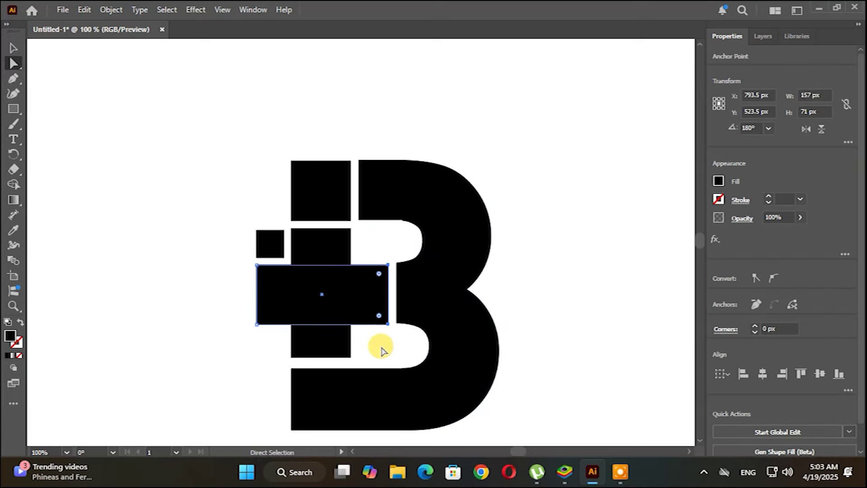
click(382, 350)
drag(374, 345, 278, 365)
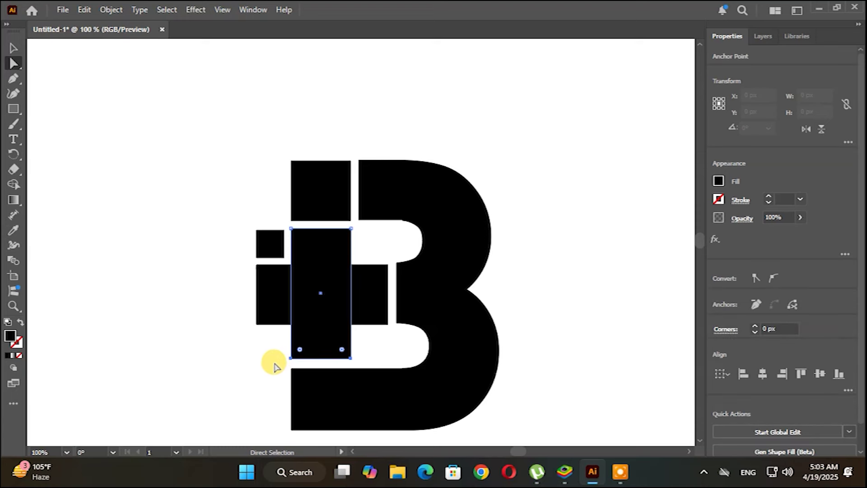
click(267, 362)
click(273, 298)
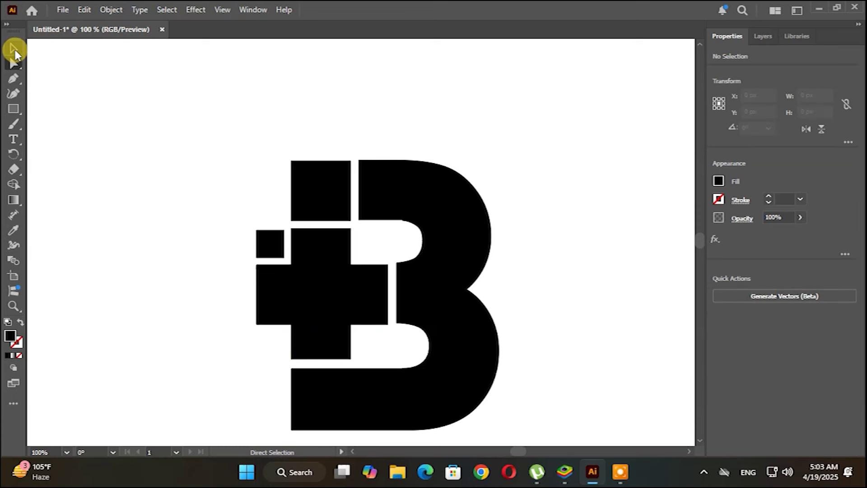
click(14, 63)
drag(238, 266, 258, 333)
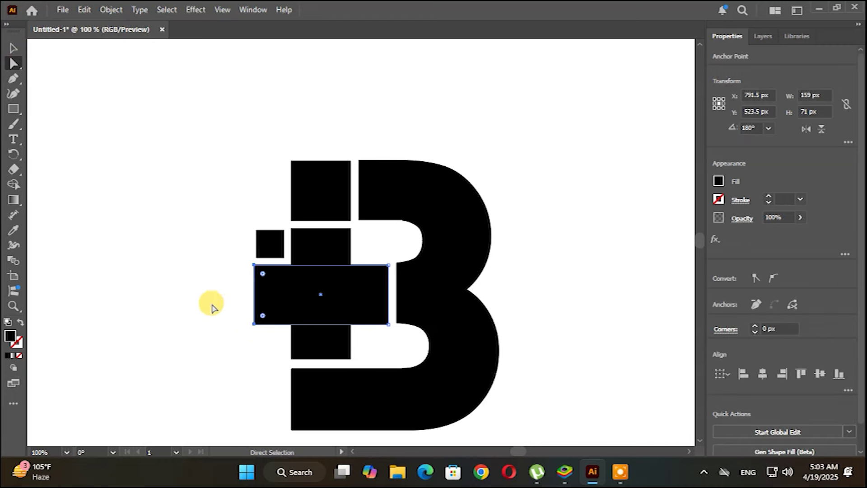
click(226, 318)
click(13, 48)
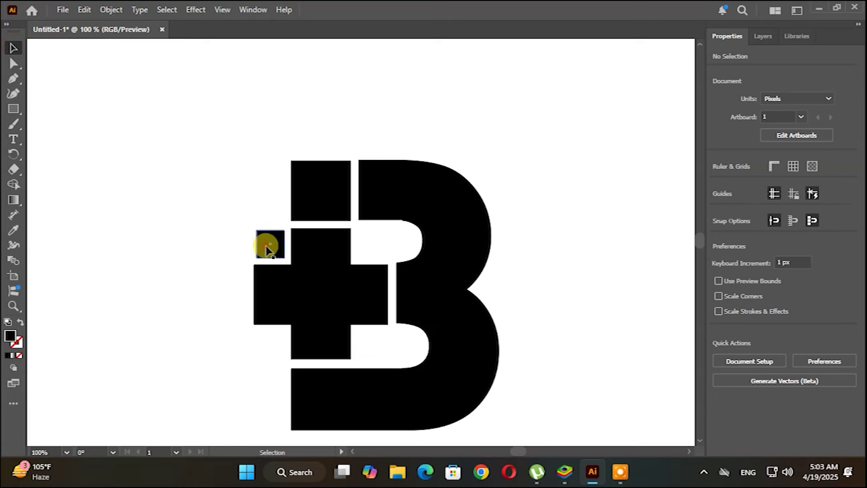
- Enlarge the small square to 36 × 36 px, aligning its outer edge with the end of the plus sign's horizontal bar
click(269, 248)
drag(253, 229, 253, 227)
click(205, 249)
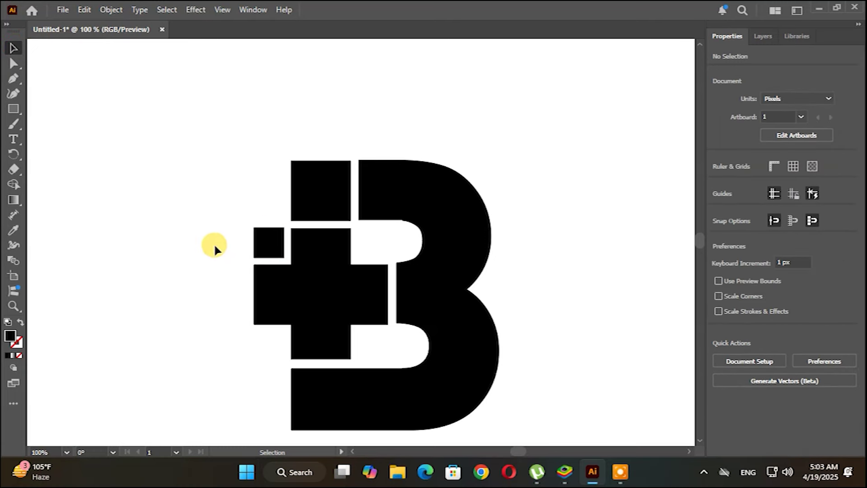
click(268, 248)
click(214, 239)
- Merge the plus sign's horizontal and vertical bars into a single shape with the Shape Builder tool
drag(360, 248, 271, 289)
click(15, 186)
mouse_move(311, 260)
mouse_down()
mouse_move(267, 290)
mouse_move(362, 290)
mouse_move(326, 344)
mouse_move(271, 274)
mouse_move(270, 289)
mouse_up()
click(13, 48)
click(45, 84)
- Slightly round the corners at the B's upper arm end, inner middle edge and lower arm end
click(13, 63)
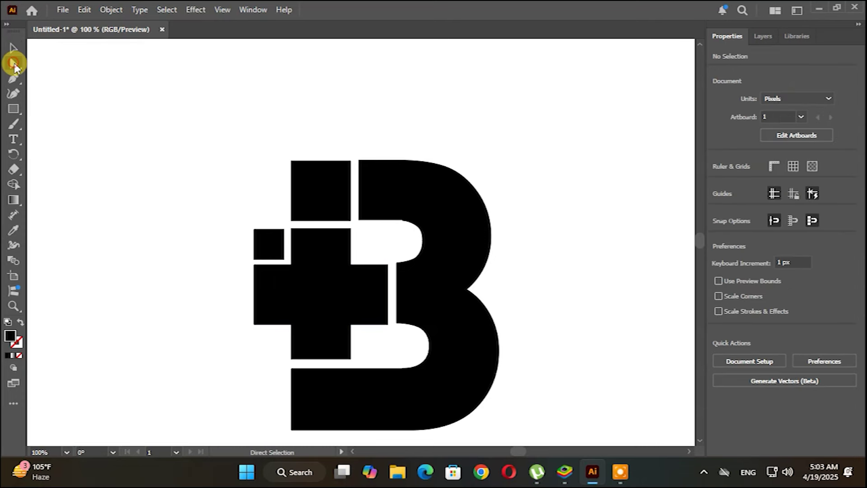
click(361, 224)
drag(391, 251, 404, 346)
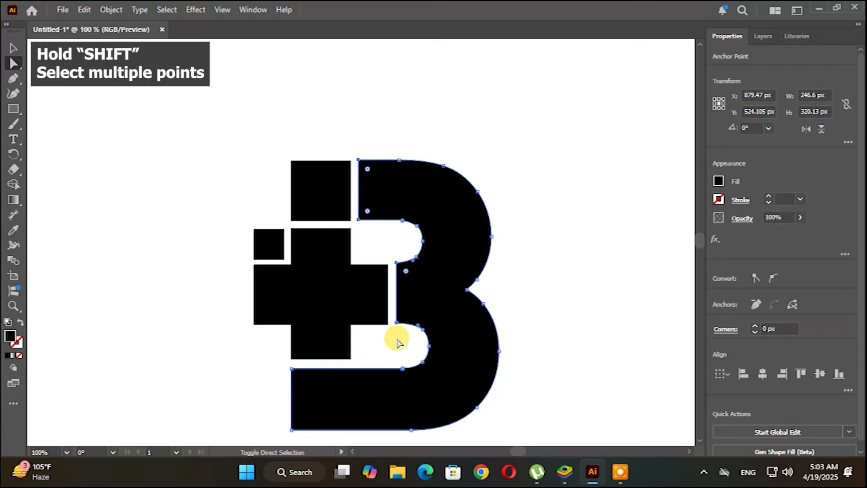
drag(281, 359, 299, 374)
click(239, 352)
- Slightly round all corners of the plus sign, the large square and the small square to match the B
click(312, 300)
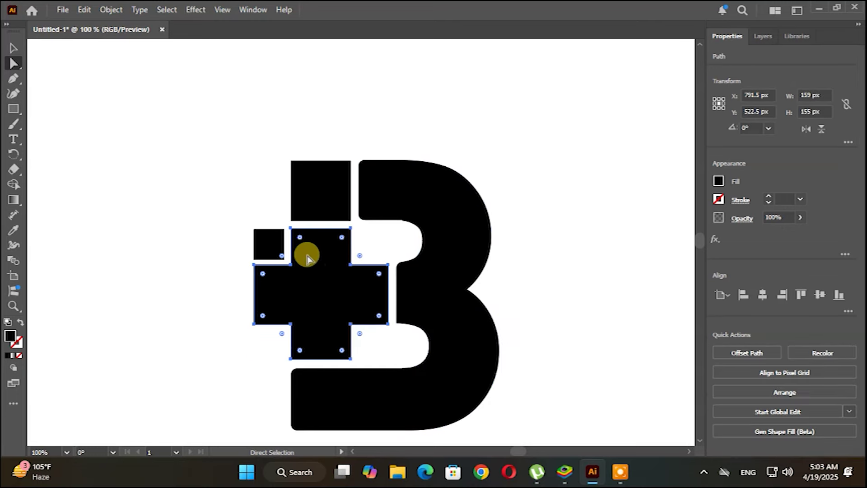
drag(300, 238, 294, 233)
click(306, 185)
drag(299, 171, 296, 169)
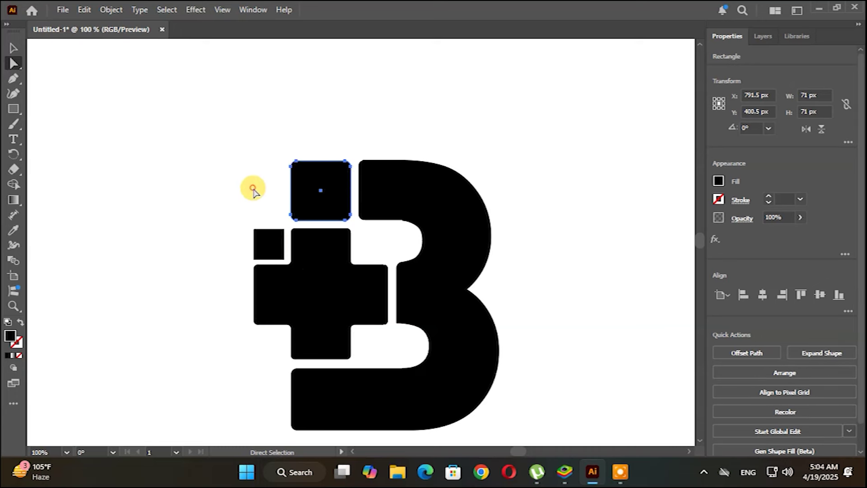
click(252, 189)
click(262, 238)
drag(267, 242, 258, 228)
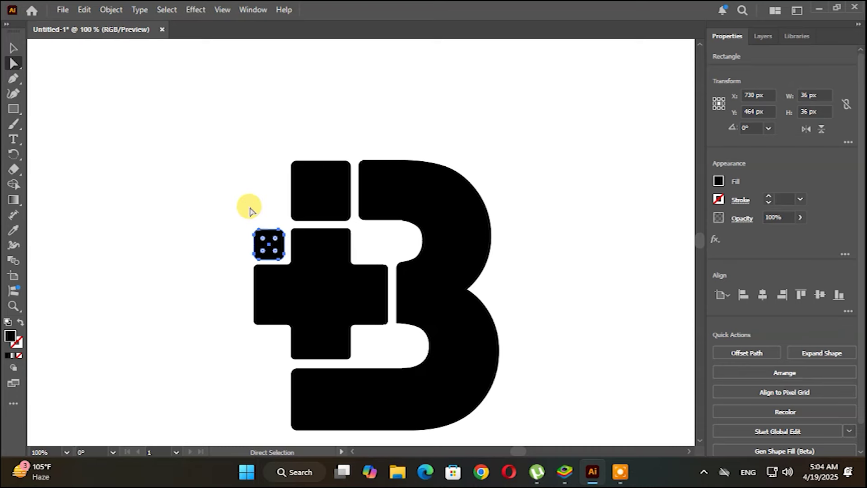
click(239, 201)
scroll(257, 206, down, 2)
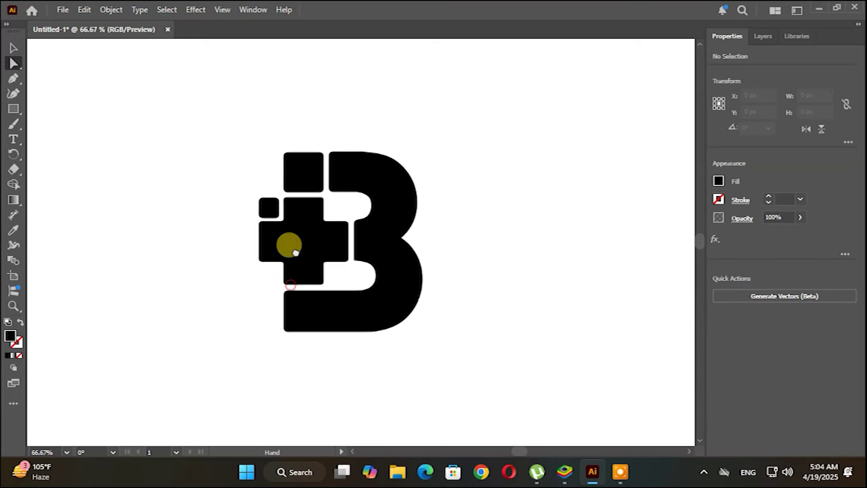
- Fill the B and the plus sign with green #34B200
click(12, 49)
click(374, 188)
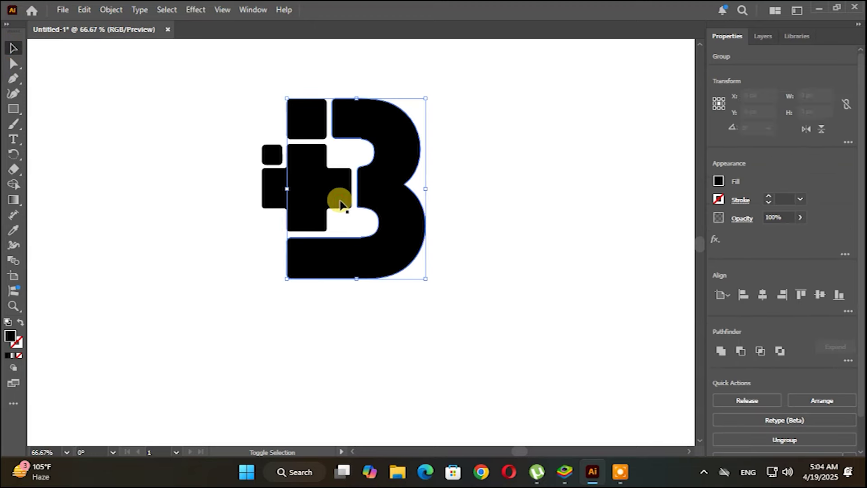
shift+click(327, 204)
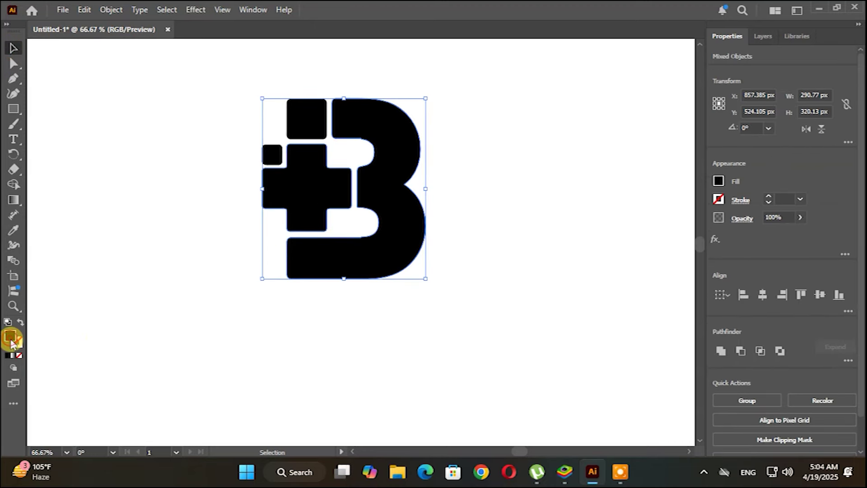
double_click(11, 340)
click(573, 346)
drag(538, 265, 560, 280)
click(691, 239)
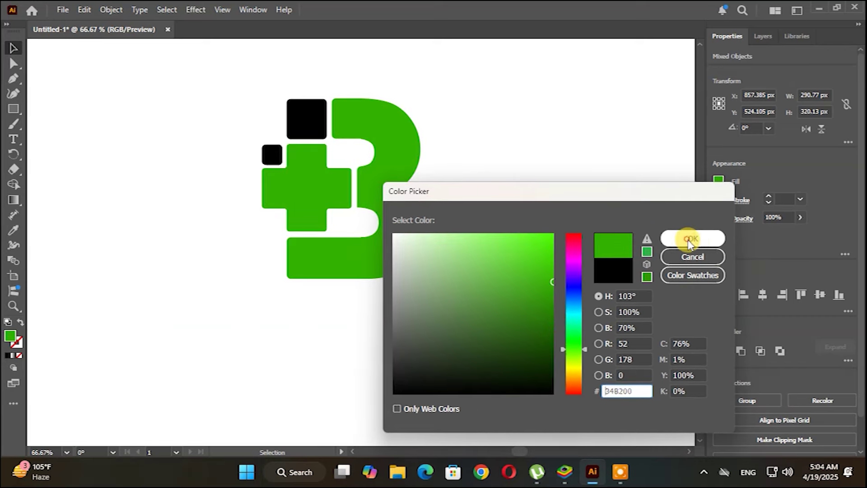
- Fill the large and small squares with orange #FF6700
click(442, 149)
click(316, 117)
shift+click(271, 156)
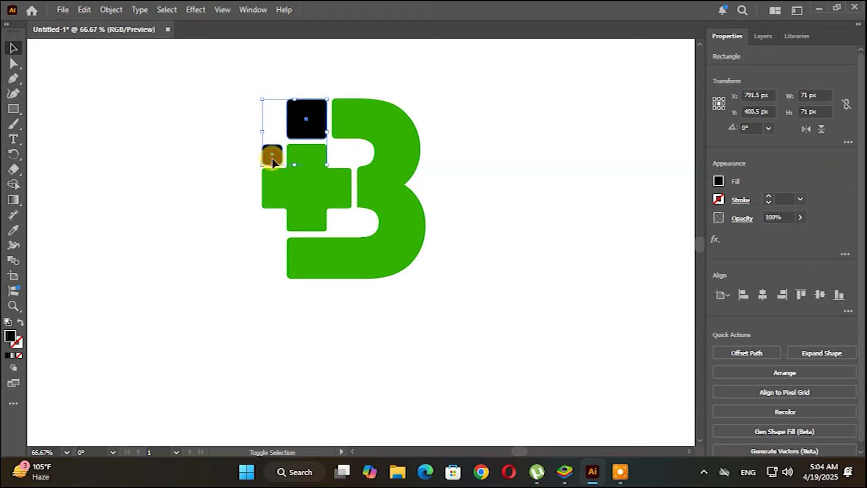
double_click(11, 338)
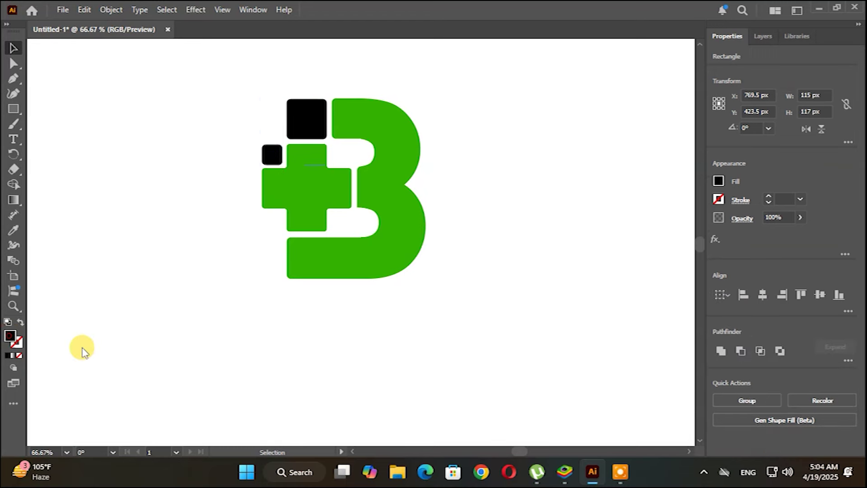
click(575, 381)
text(FF6700)
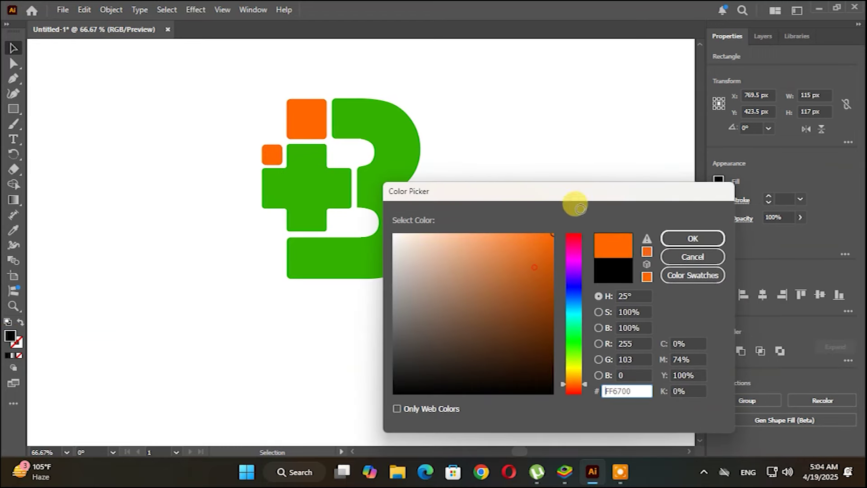
click(692, 238)
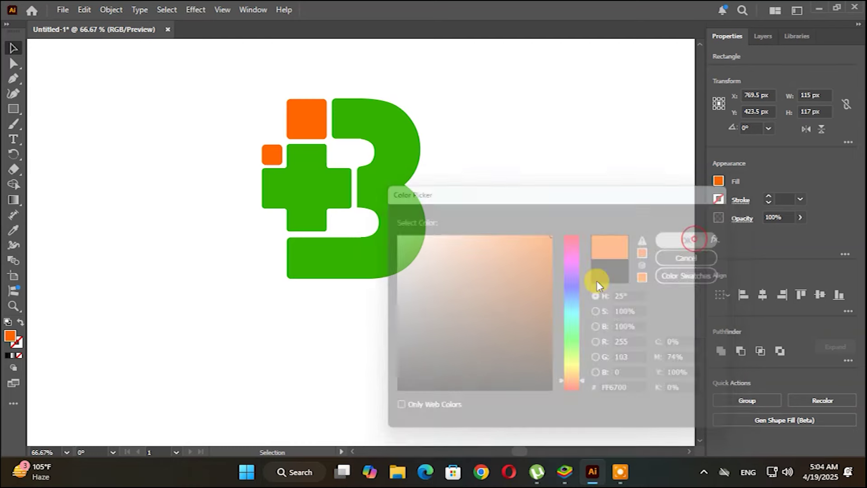
click(513, 292)
- Add the text LOGO NAME below the B and enlarge it to about 64 pt
click(13, 141)
click(236, 324)
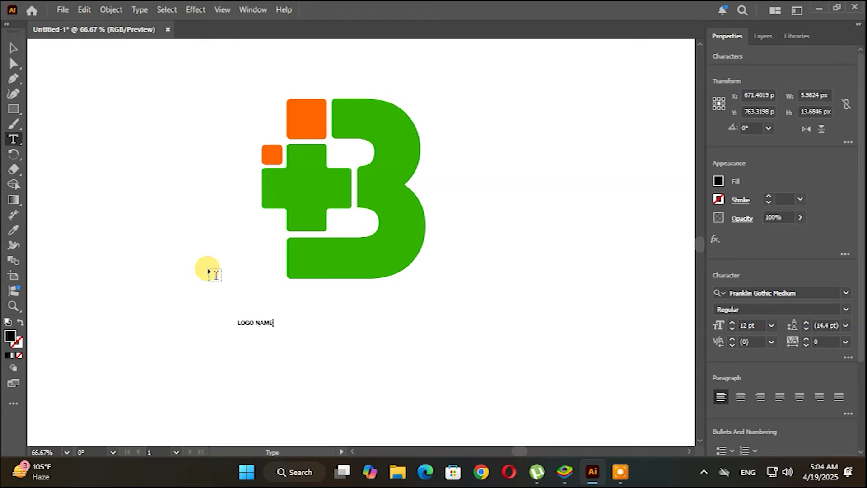
click(13, 48)
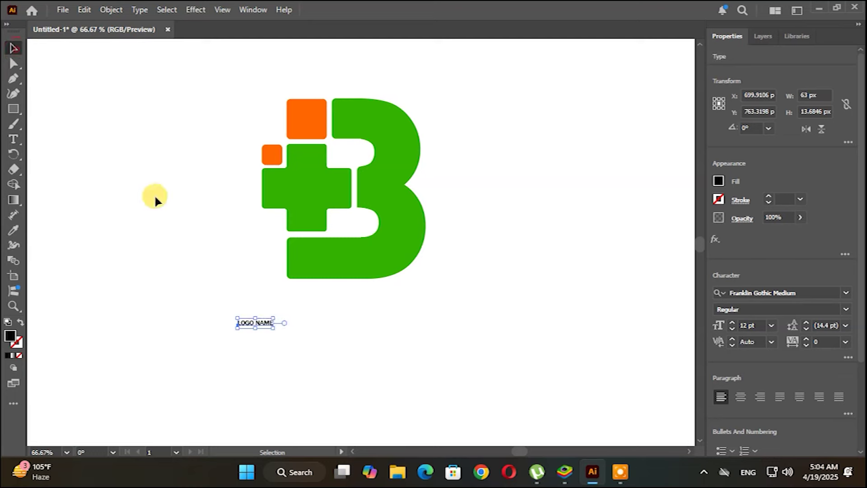
drag(276, 328, 416, 333)
- Set the LOGO NAME text in Impact and stretch it horizontally to slightly wider than the logo
scroll(794, 251, down, 3)
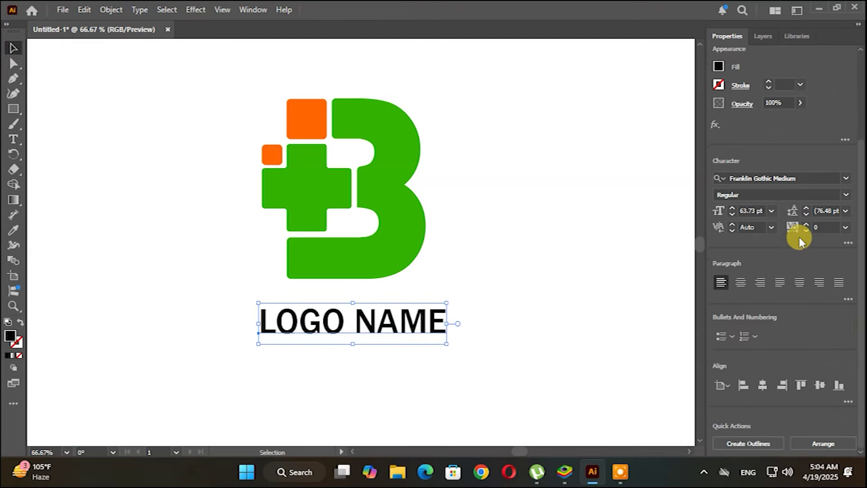
click(847, 179)
click(732, 279)
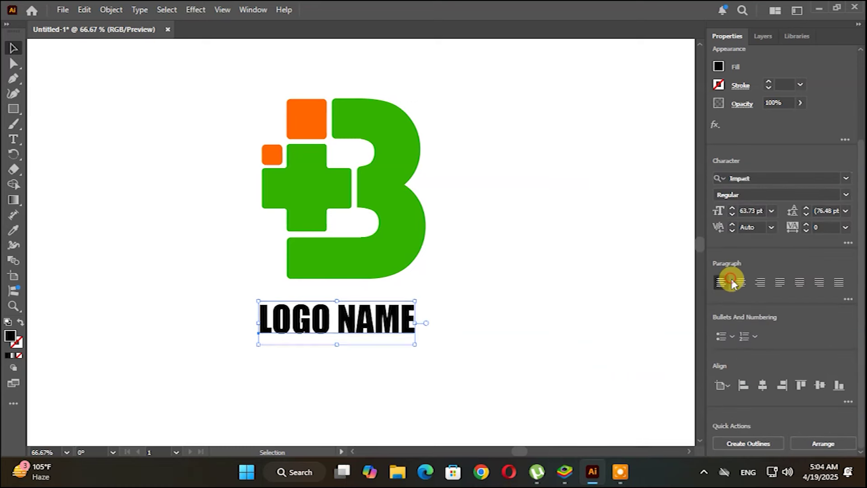
mouse_move(418, 324)
mouse_down()
mouse_move(464, 329)
mouse_move(413, 322)
mouse_move(414, 331)
mouse_up()
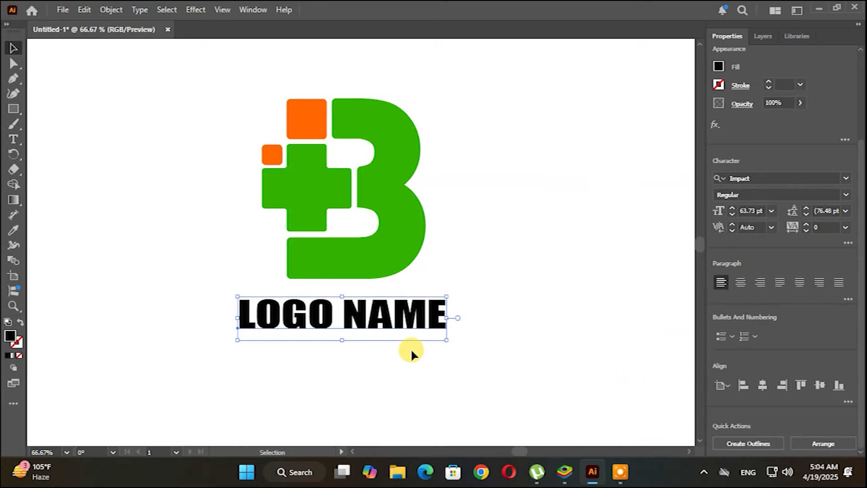
- Recolor LOGO NAME with the orange sampled from the large square and nudge the text slightly sideways under the logo
click(13, 230)
click(295, 112)
click(13, 48)
click(43, 85)
click(260, 317)
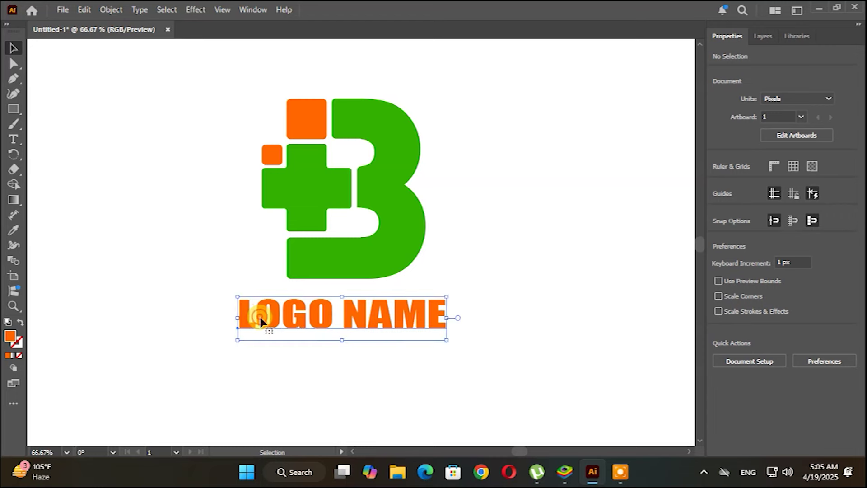
click(264, 344)
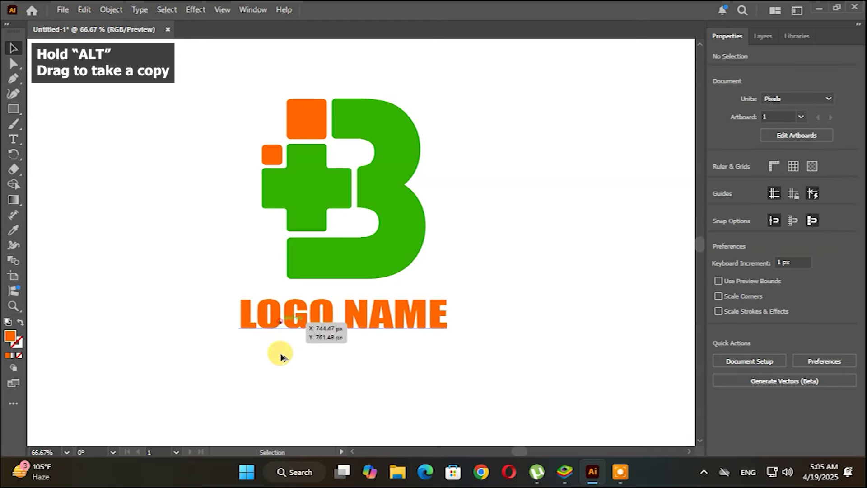
- Duplicate the LOGO NAME text below itself and replace the copy's wording with TAGLINE OR SOLGAN
drag(281, 357, 293, 367)
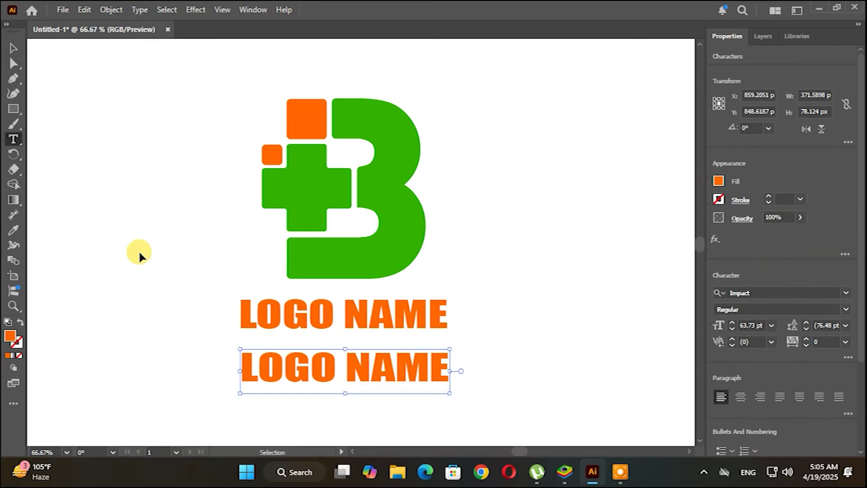
key(Return)
text(TAGLINE OR)
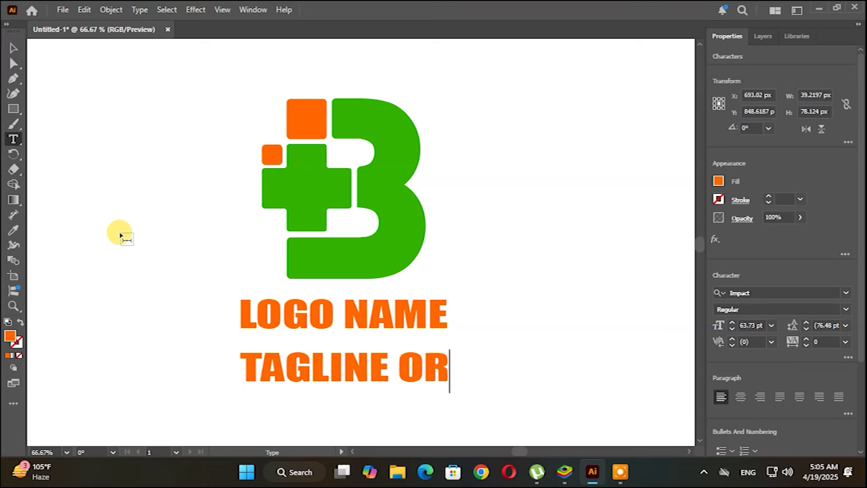
text( SOLG)
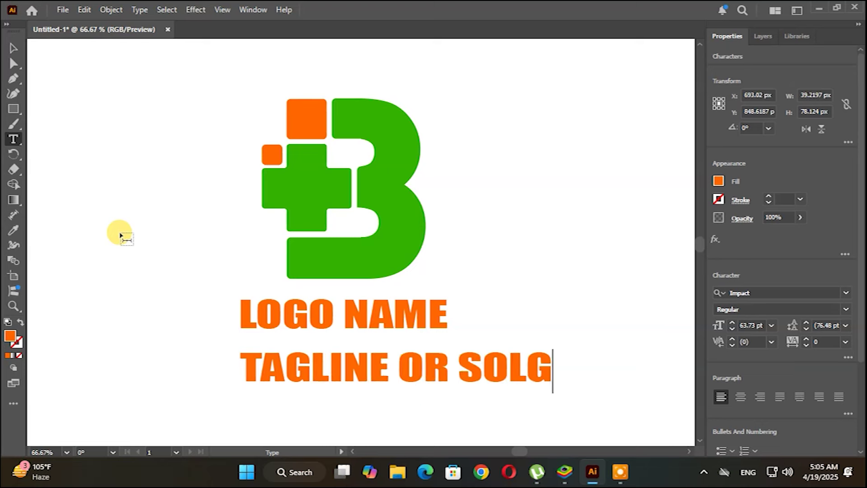
text(AN)
- Set the tagline in Calibri Bold and shrink it to about 24 pt directly beneath LOGO NAME
click(13, 48)
click(847, 293)
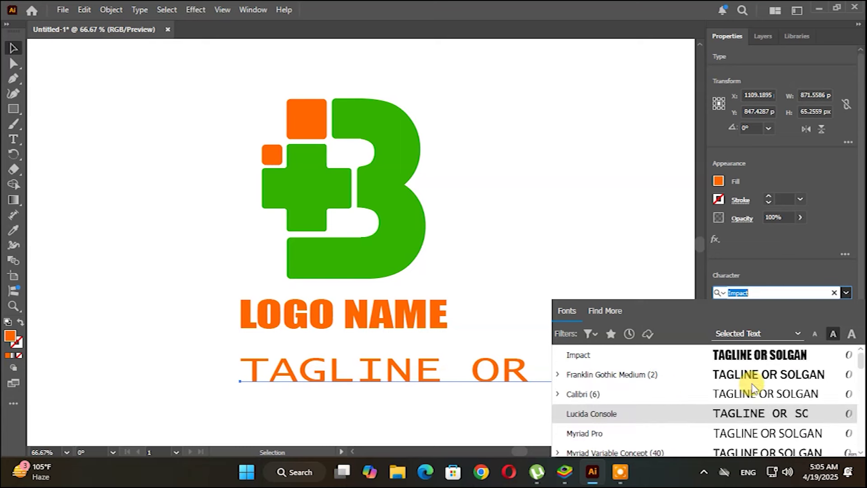
click(668, 393)
click(845, 308)
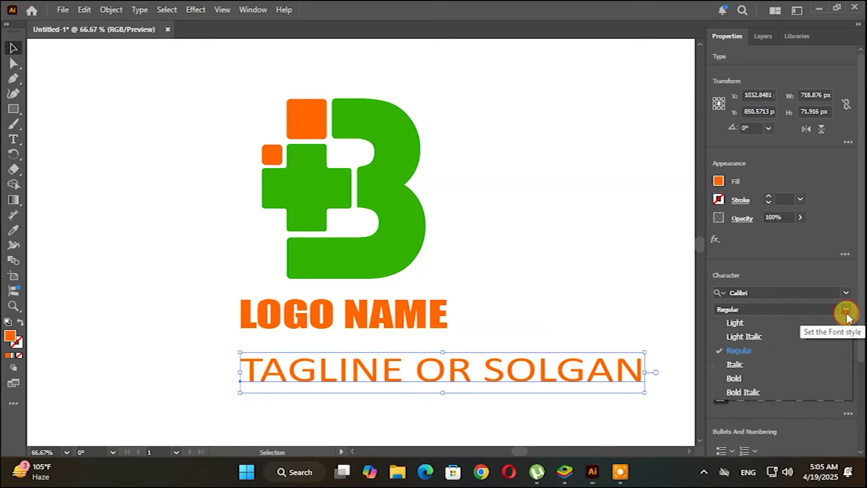
click(727, 380)
drag(663, 376, 358, 383)
drag(328, 358, 326, 334)
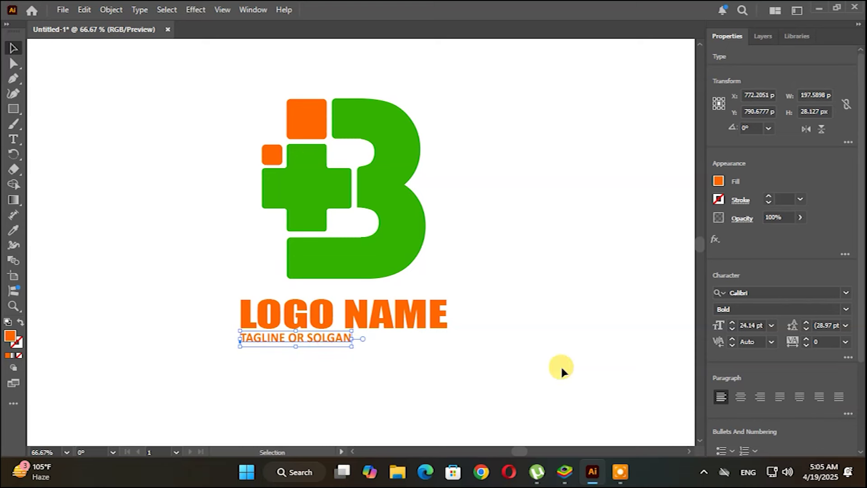
- Try a tracking value of 500 on the tagline
click(822, 341)
text(5)
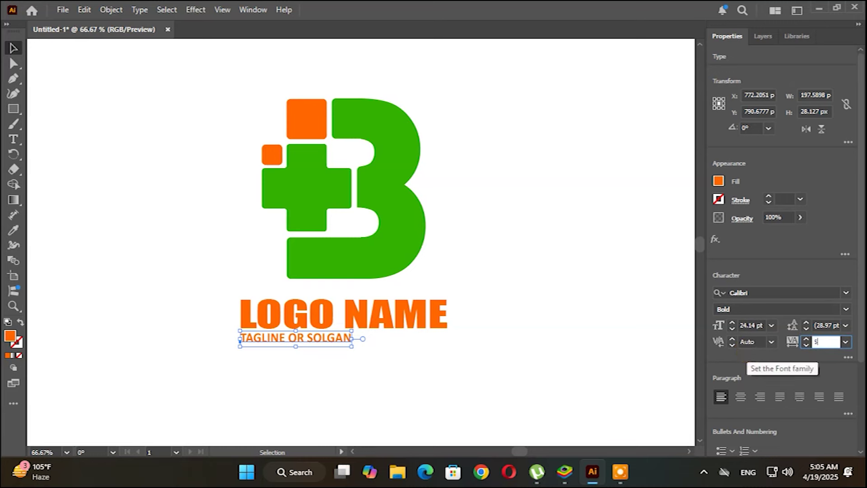
text(00)
key(Return)
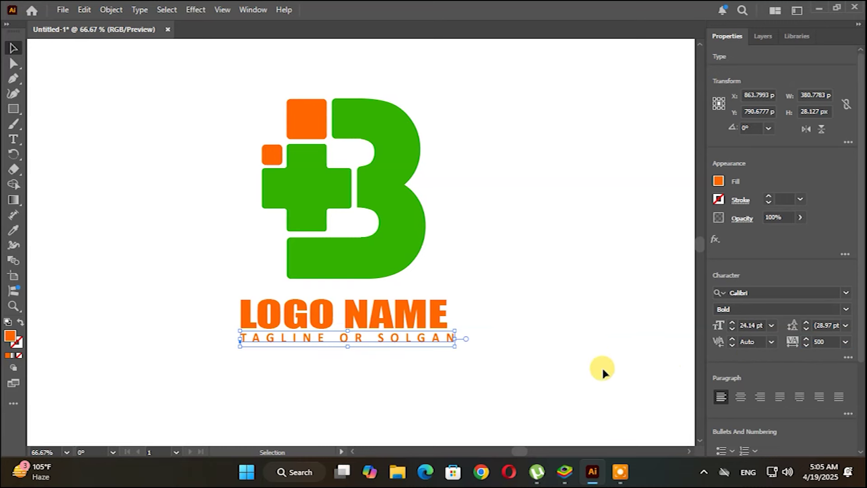
right_click(818, 341)
key(Escape)
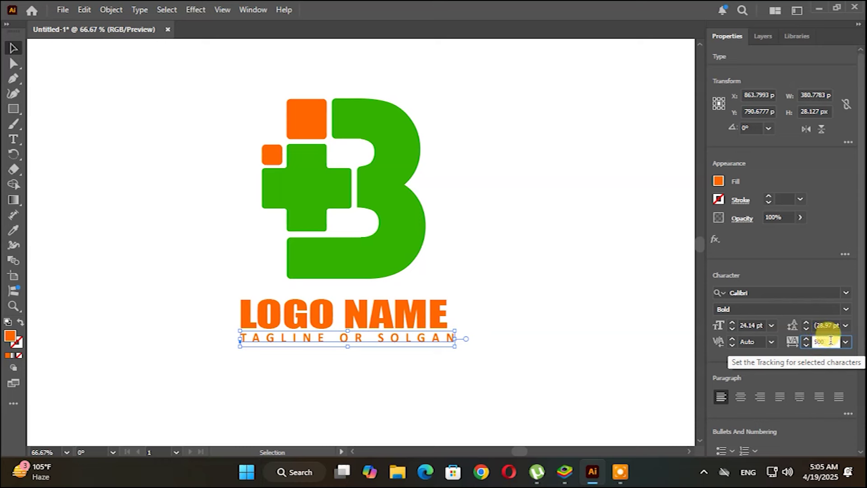
- Set the tagline's tracking to 350 and scale it up to match the width of LOGO NAME
double_click(830, 341)
text(3)
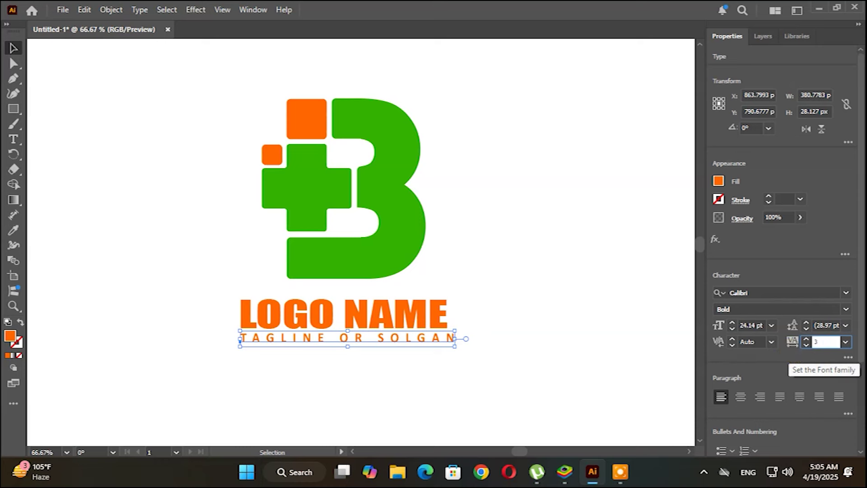
text(50)
key(Return)
drag(425, 347, 447, 354)
click(370, 356)
click(365, 343)
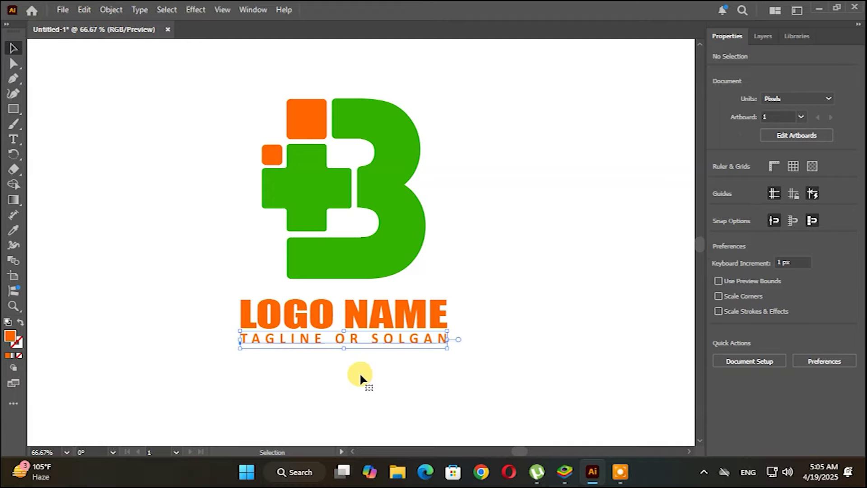